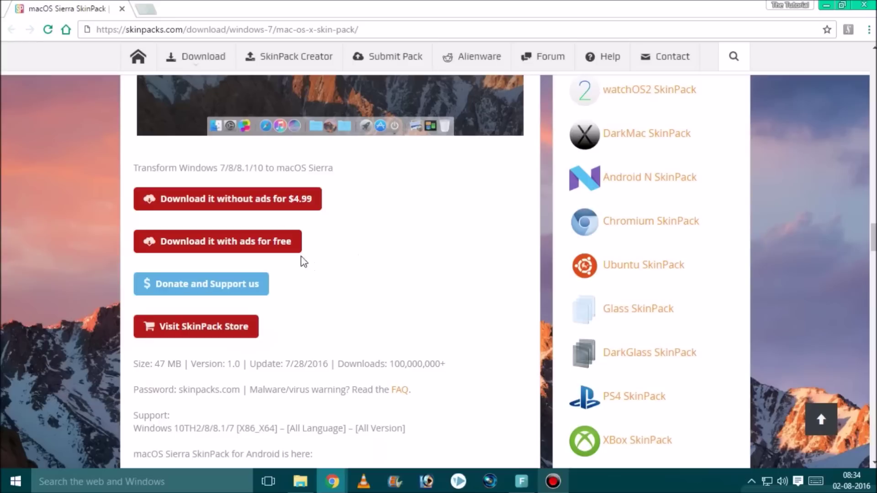
- Download the 47.61 MB SkinPack MacOS Sierra .sfx.exe through the free ad-supported link, then minimise Chrome
left_click(284, 247)
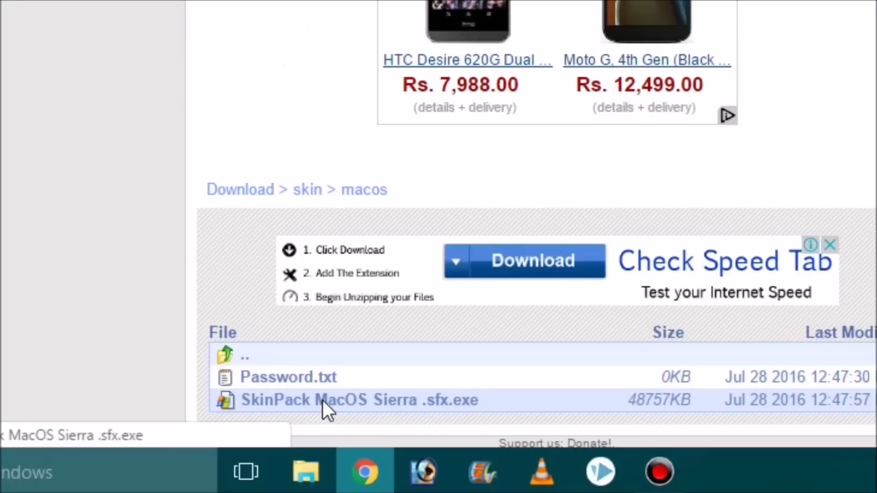
left_click(323, 400)
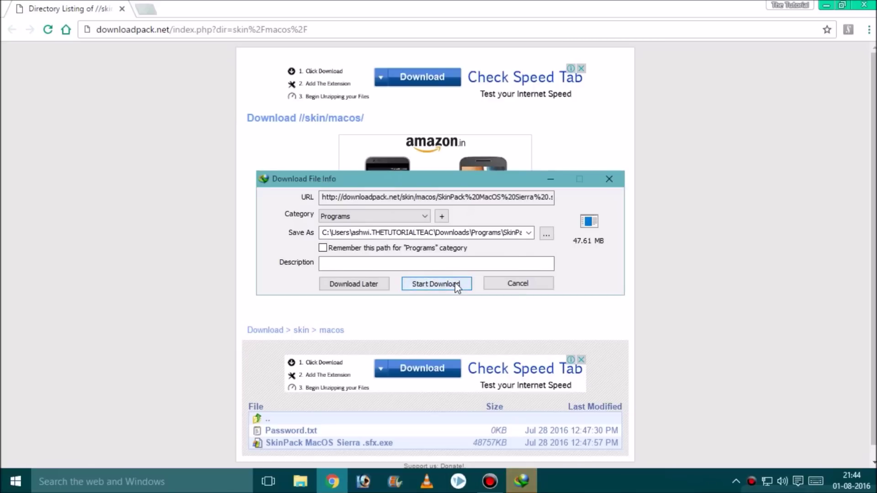
left_click(456, 284)
left_click(826, 5)
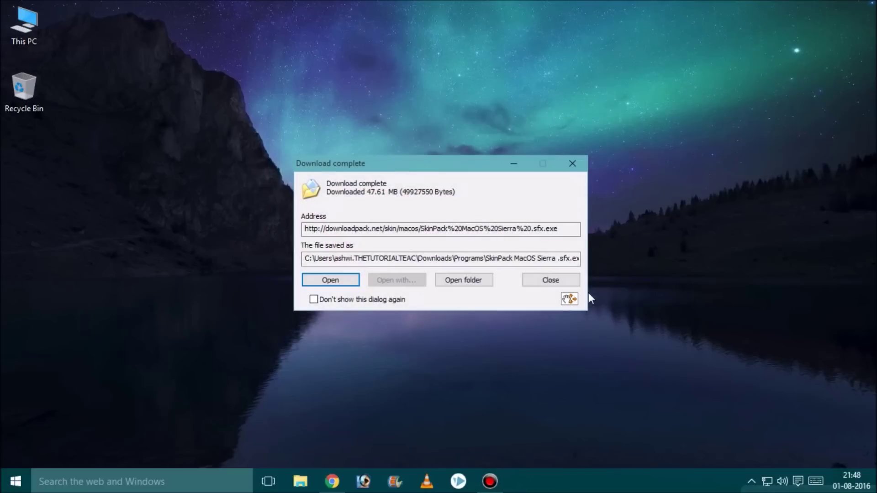
- Put the downloaded archive on the desktop and run it as administrator
left_click_drag(571, 301, 450, 213)
left_click(572, 163)
right_click(466, 226)
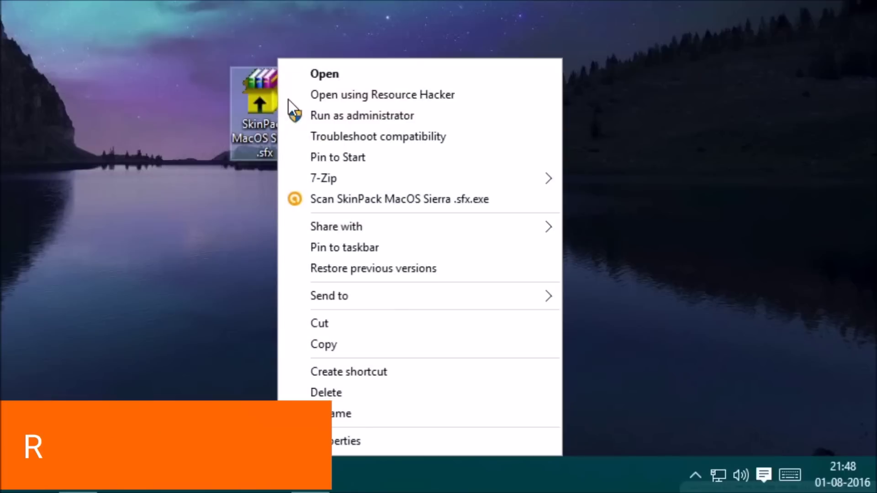
left_click(311, 114)
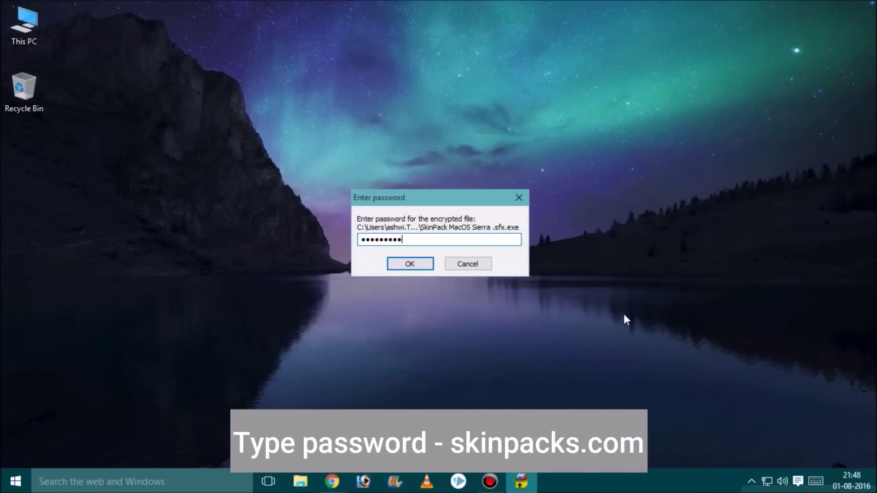
- Enter the archive password, extract the installer to the desktop, and launch SkinPack MacOS Sierra setup
type("om")
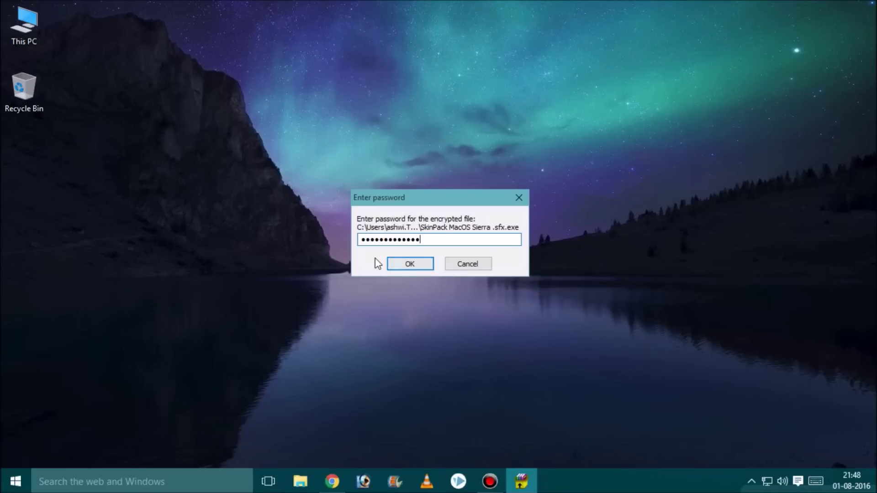
left_click(423, 265)
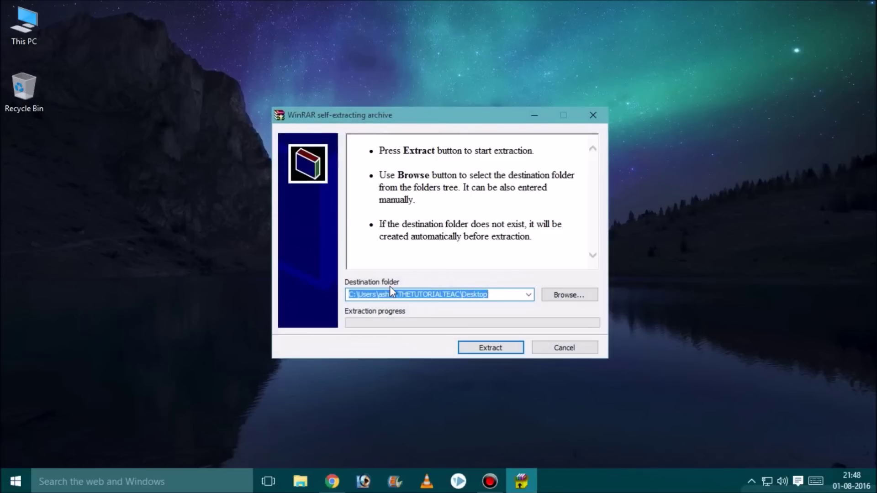
left_click(484, 352)
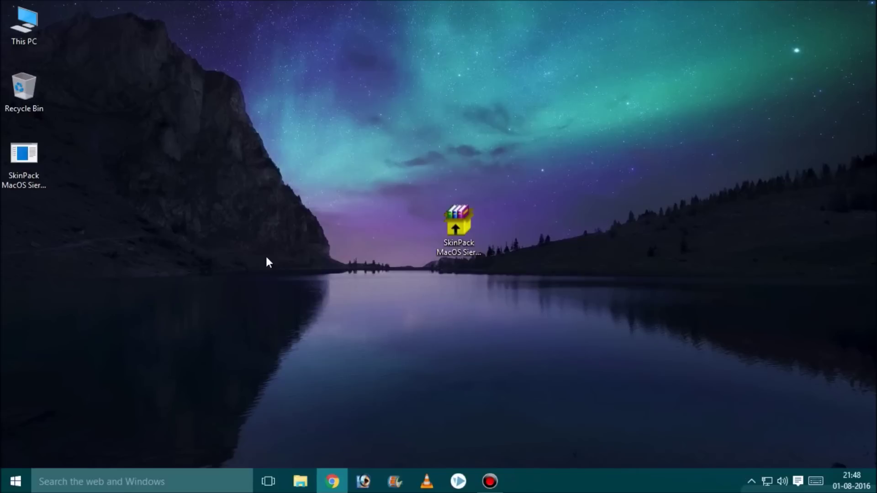
left_click_drag(8, 162, 362, 241)
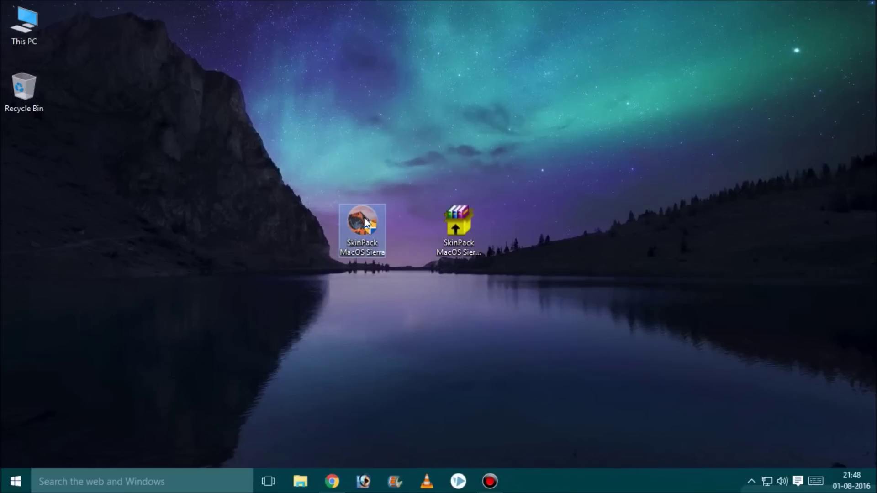
double_click(365, 218)
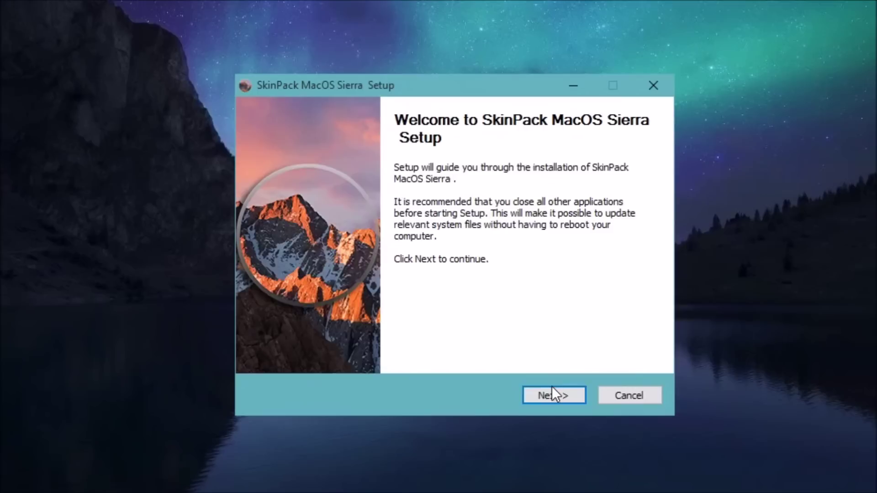
- Accept the licence terms and install all SkinPack macOS Sierra components (90.7MB)
left_click(512, 341)
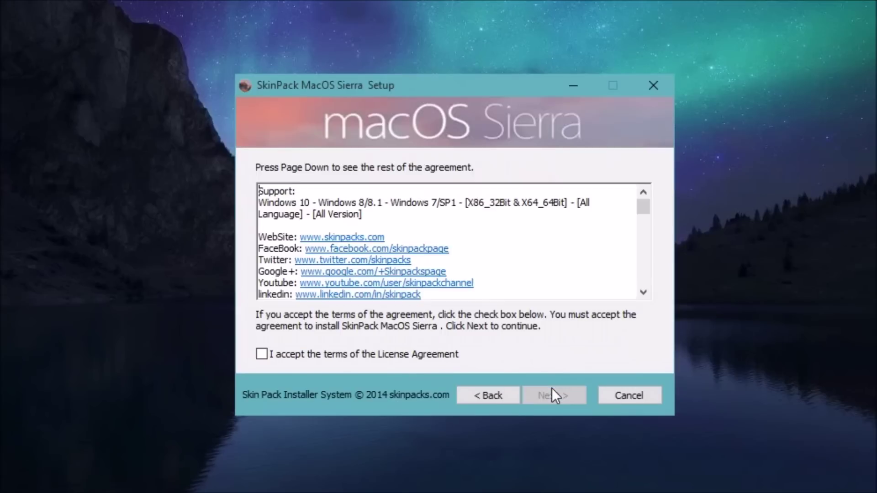
left_click(434, 352)
left_click(544, 387)
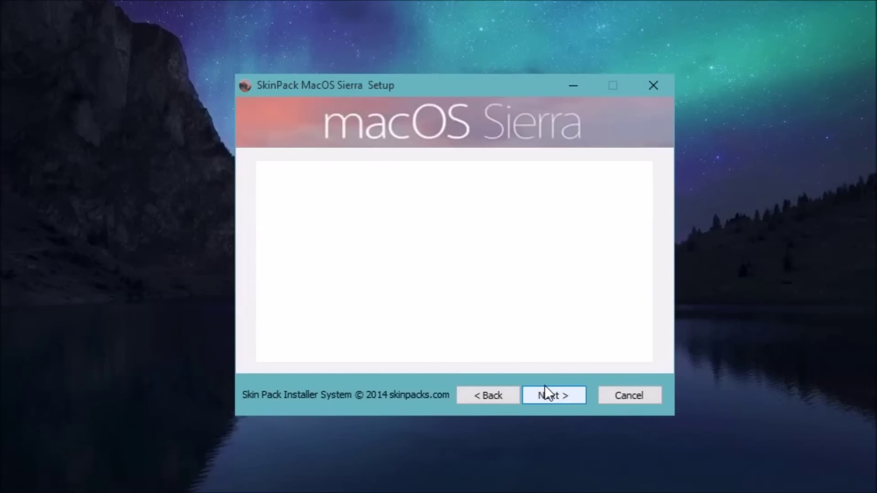
left_click(558, 396)
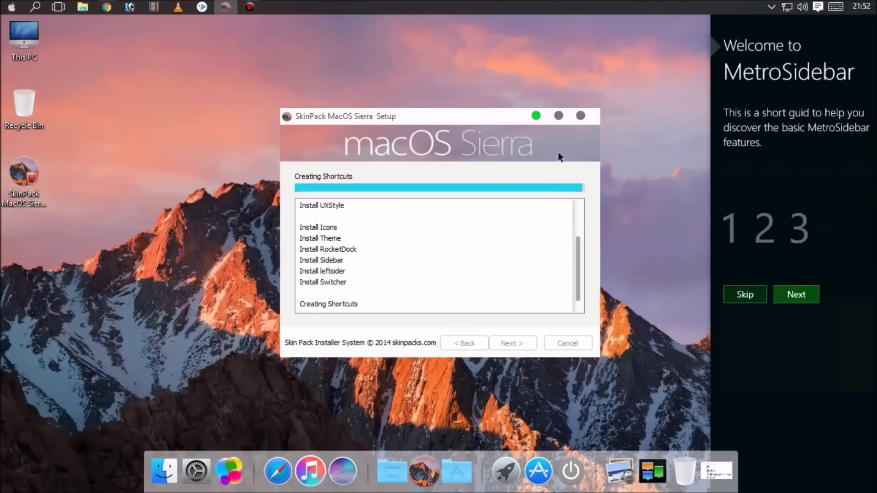
- Finish setup, move the SkinPack archive icon to the left edge, and refresh the desktop
left_click(522, 345)
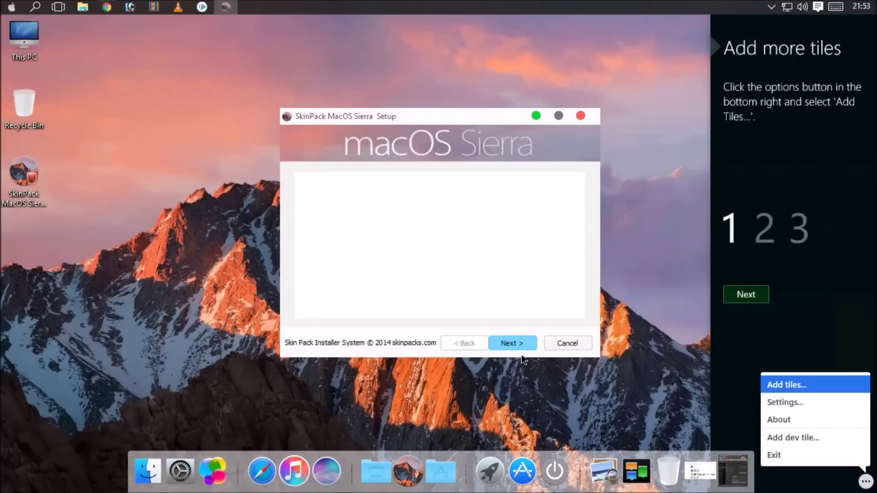
left_click(510, 343)
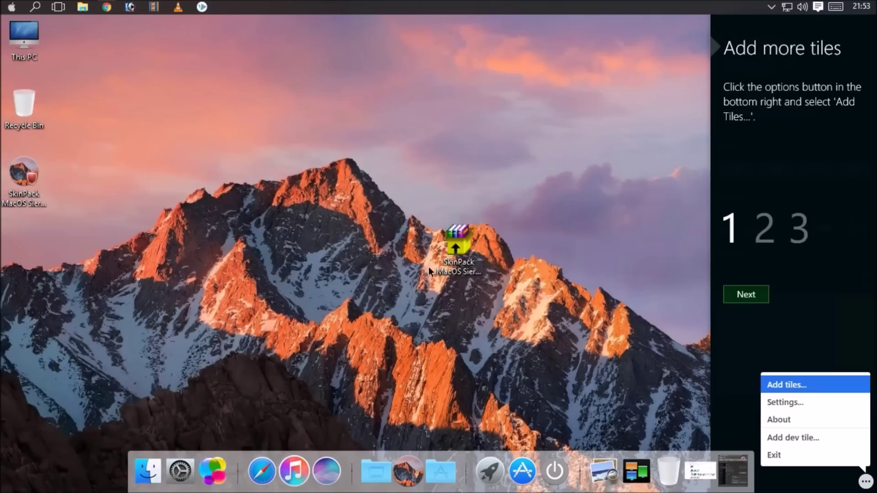
left_click_drag(466, 249, 28, 236)
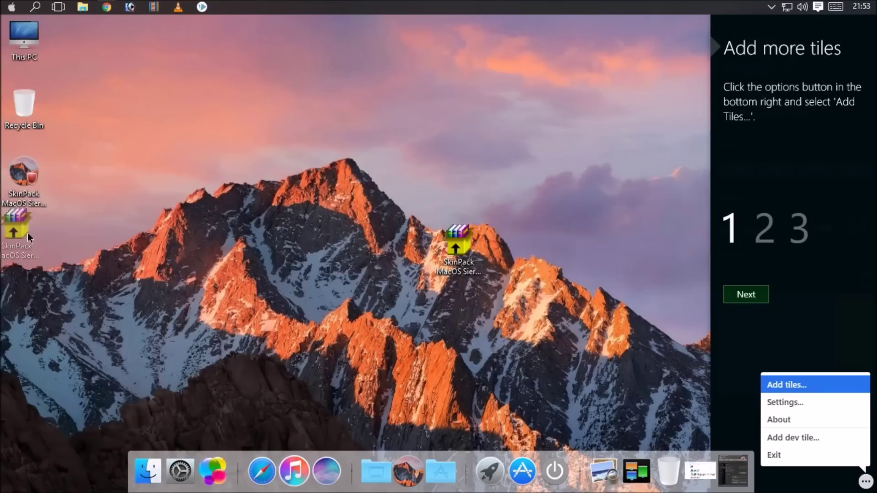
right_click(474, 148)
left_click(496, 205)
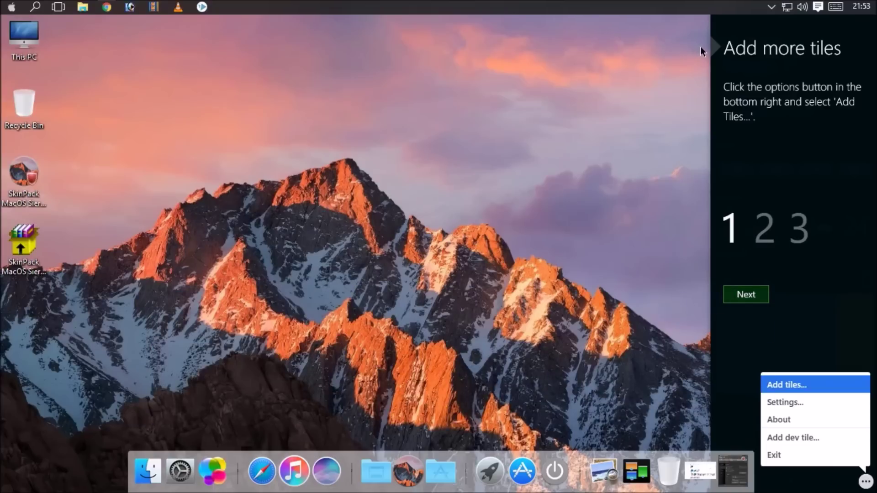
- Complete the MetroSidebar tutorial and try a calculation in the sidebar calculator
left_click(749, 301)
left_click(749, 302)
left_click(806, 300)
left_click(775, 323)
left_click(814, 323)
left_click(815, 343)
left_click(775, 344)
left_click(853, 344)
left_click(815, 344)
left_click(814, 363)
left_click(854, 383)
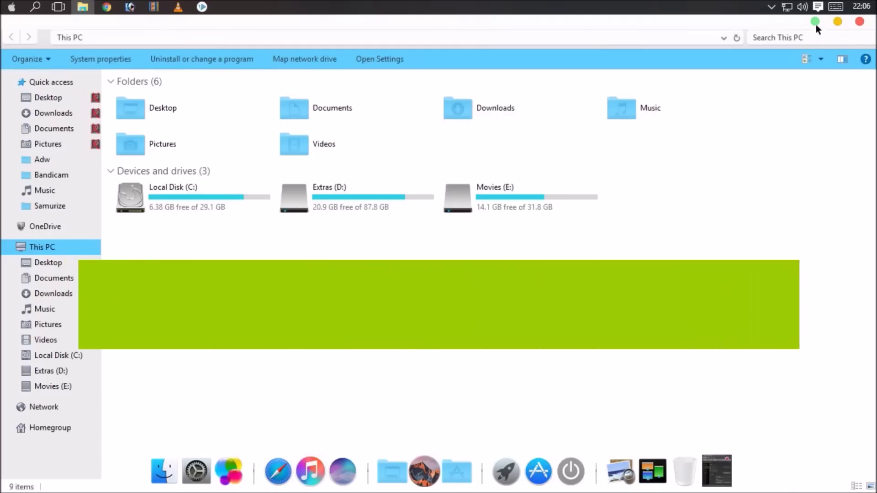
- Minimise This PC into the dock, restore it from its dock thumbnail, then minimise it again
key("super+d")
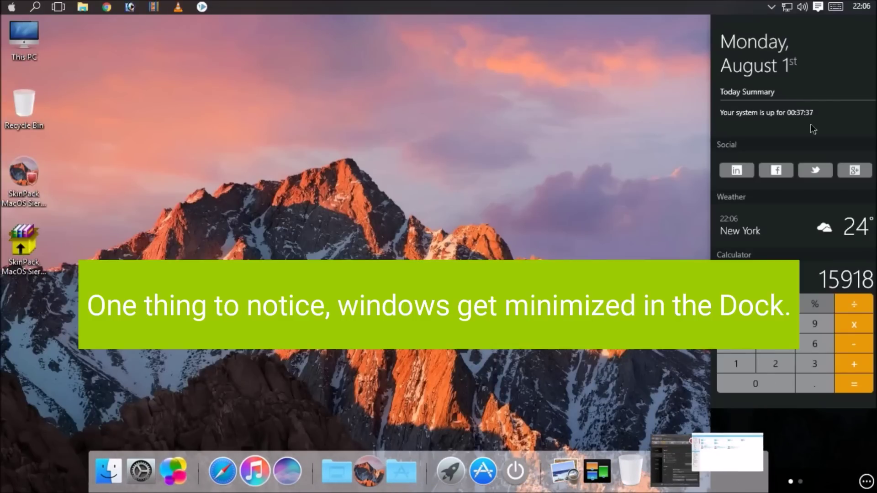
left_click(739, 464)
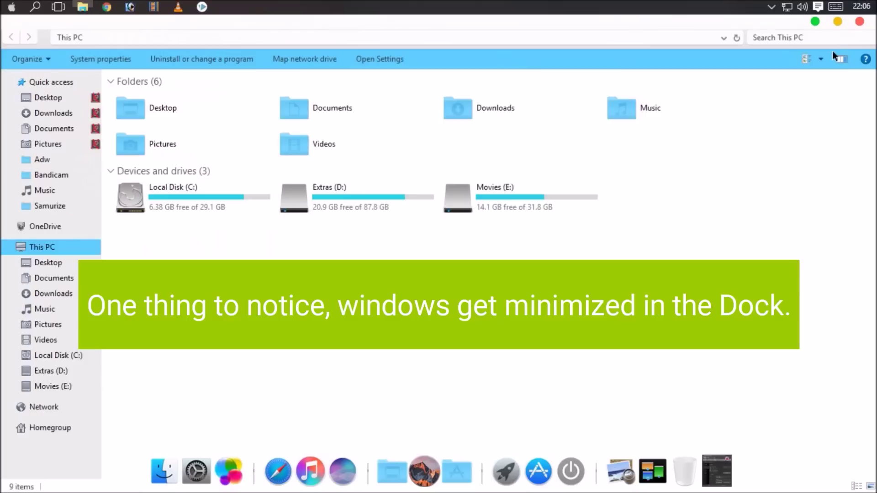
left_click(816, 22)
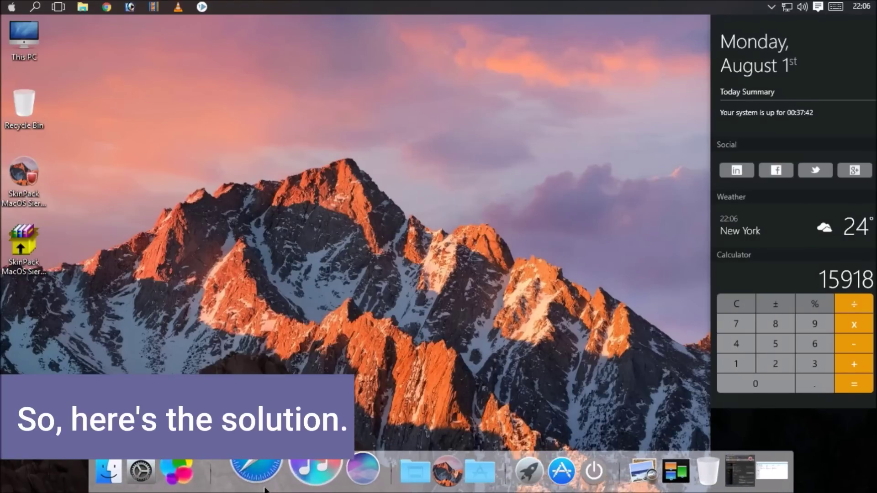
- Open RocketDock's Dock Settings and browse its behaviour, style, position and icon pages
right_click(244, 487)
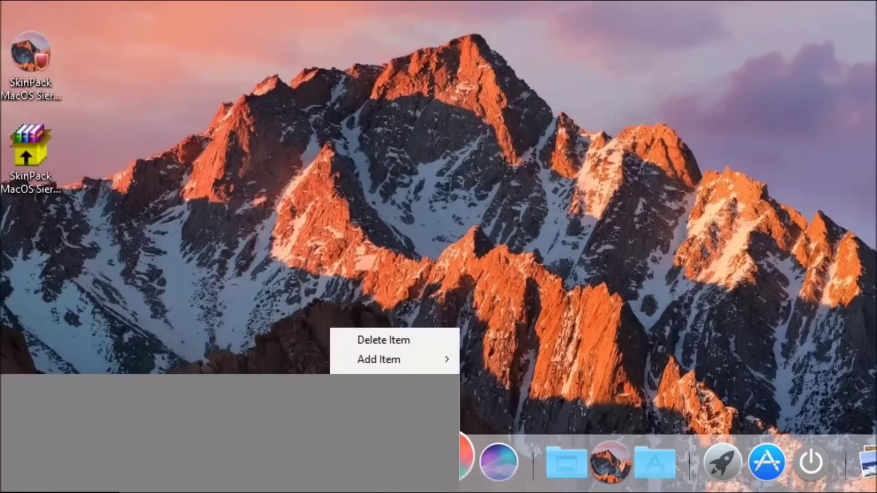
left_click(325, 365)
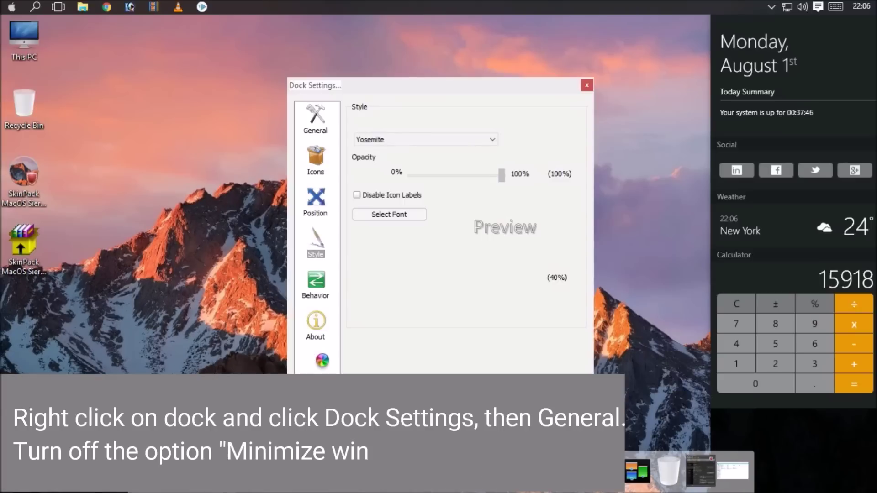
left_click(315, 295)
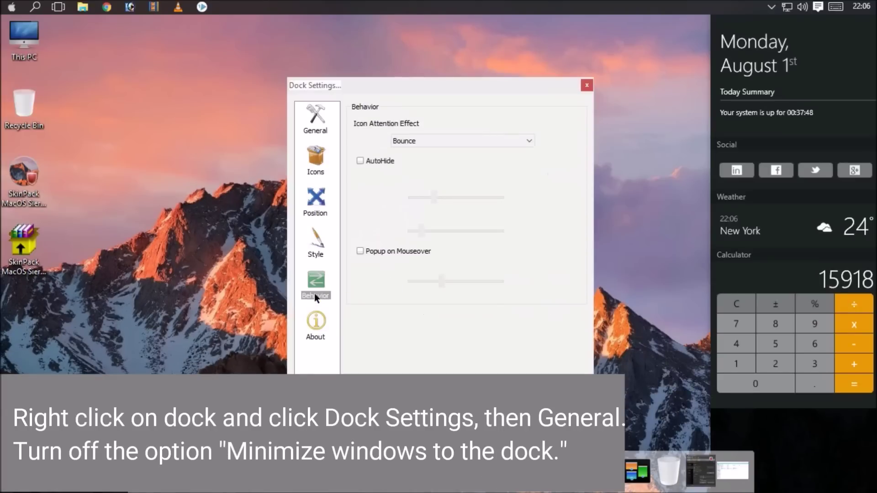
left_click(316, 246)
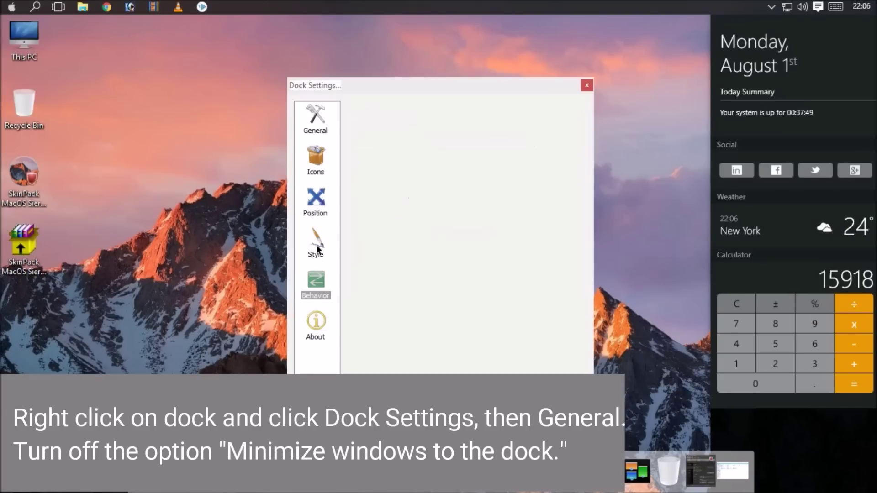
left_click(315, 201)
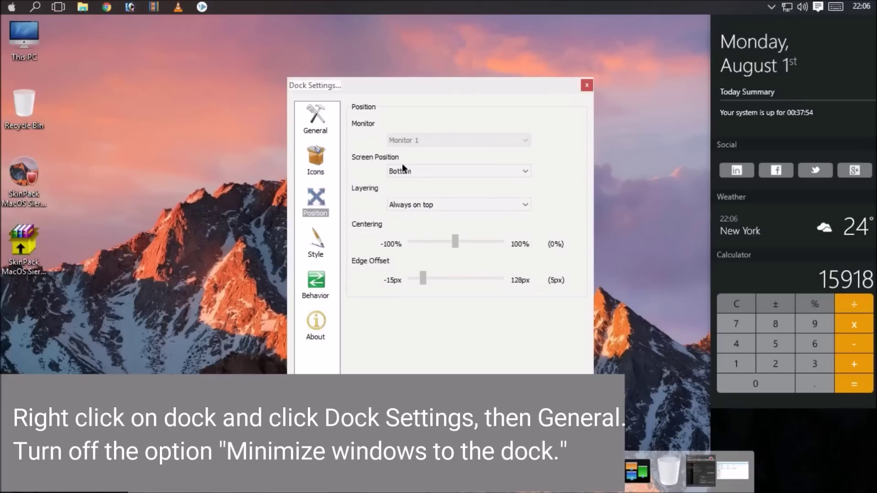
left_click(309, 159)
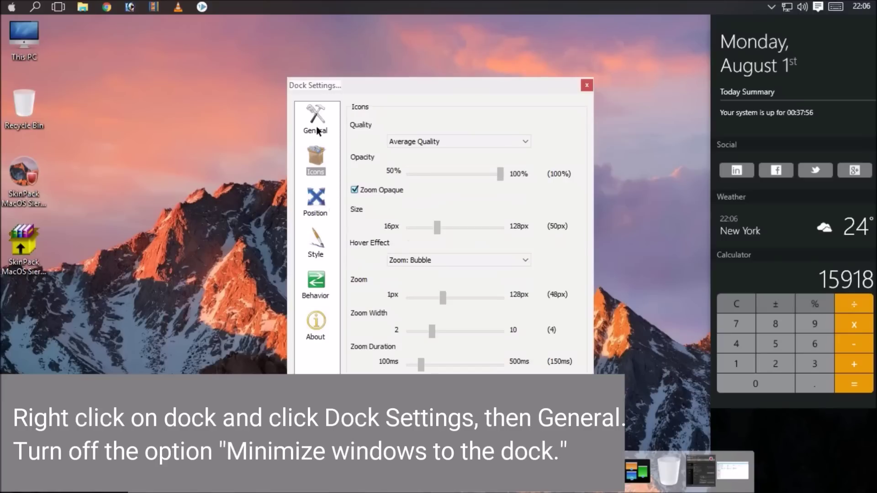
- Under General, turn off 'Minimize Windows to the Dock', confirm with OK, and hide This PC
left_click(316, 129)
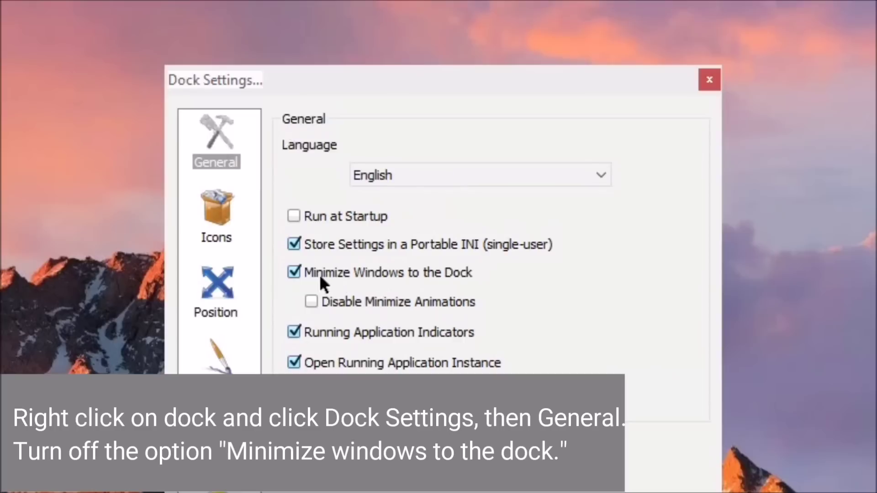
left_click(359, 191)
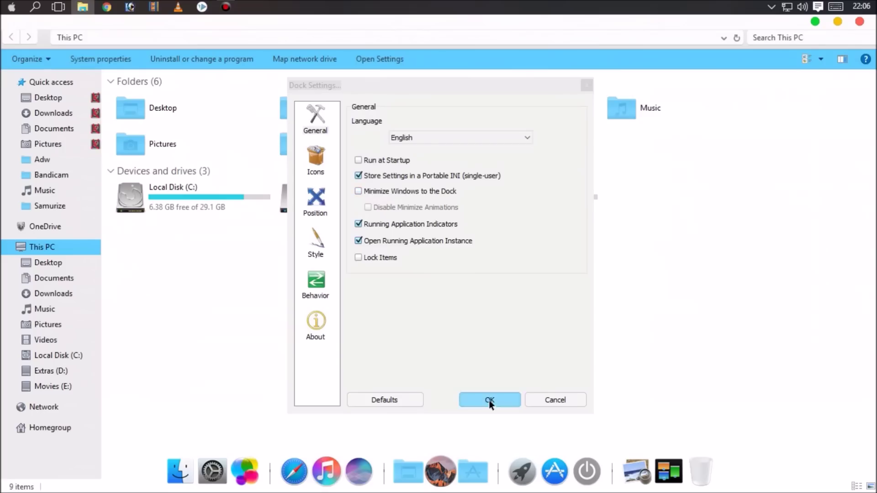
left_click(489, 401)
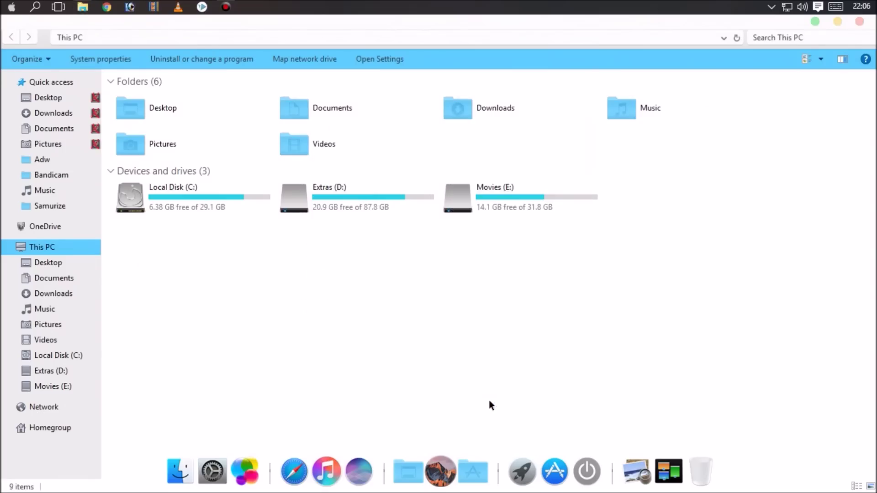
left_click(813, 21)
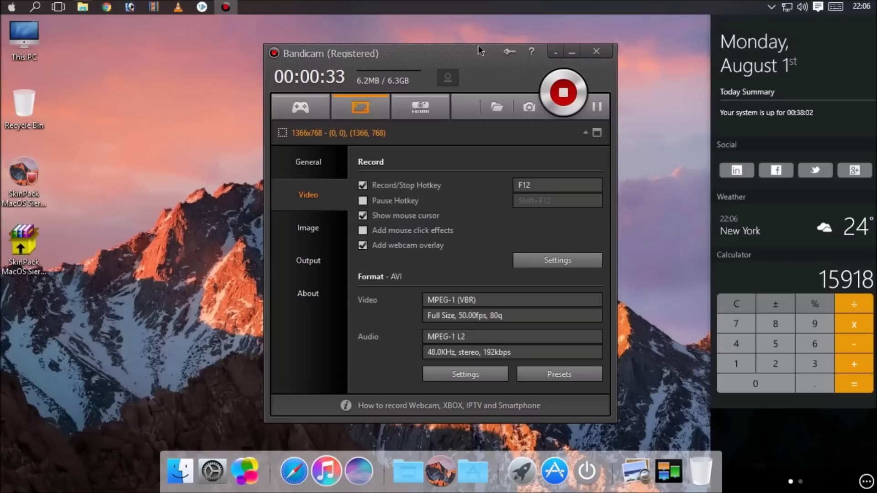
- Close the This PC window and minimise the Bandicam recorder
left_click(82, 6)
left_click(858, 21)
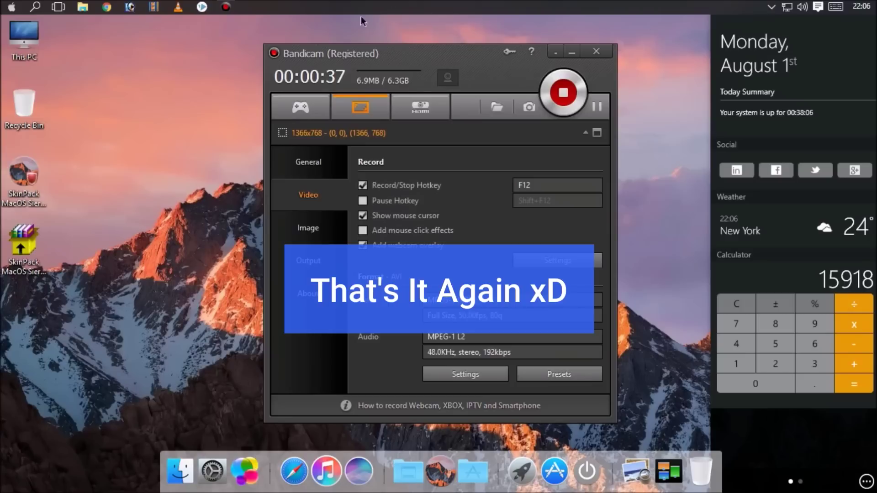
left_click(577, 53)
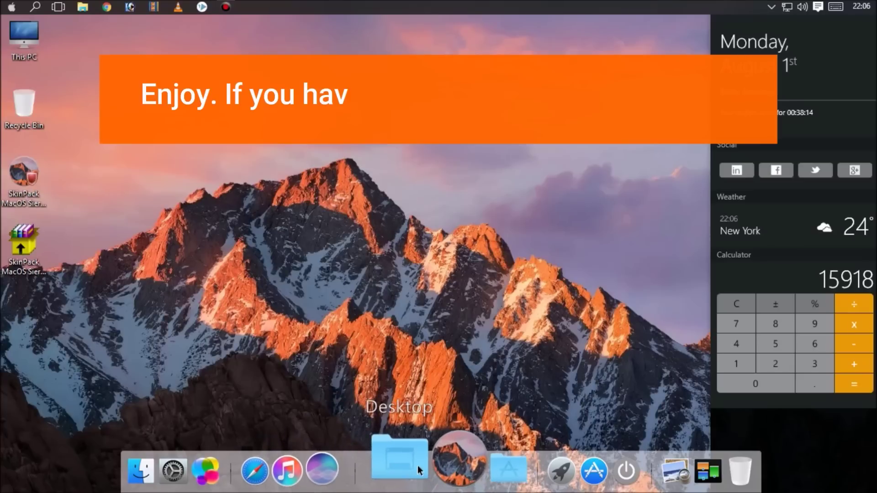
- Open and close the dock's Desktop, SkinPack and folders-and-drives stacks
left_click(405, 462)
left_click(405, 462)
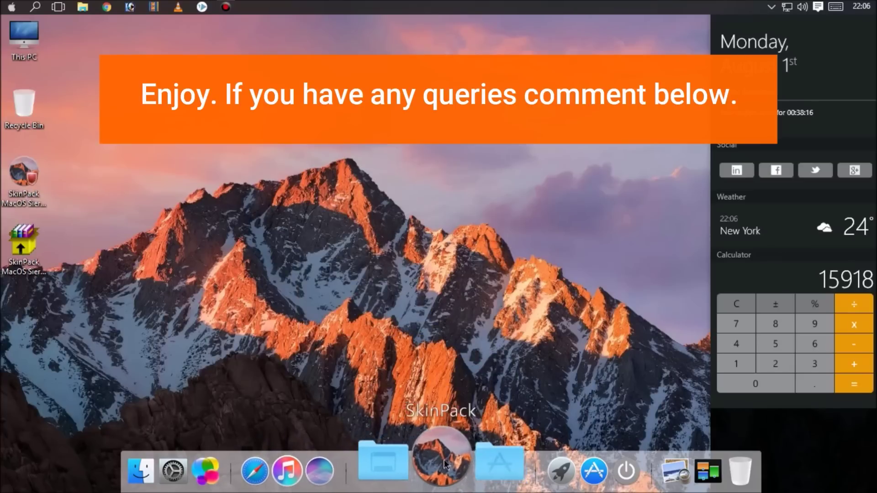
left_click(435, 461)
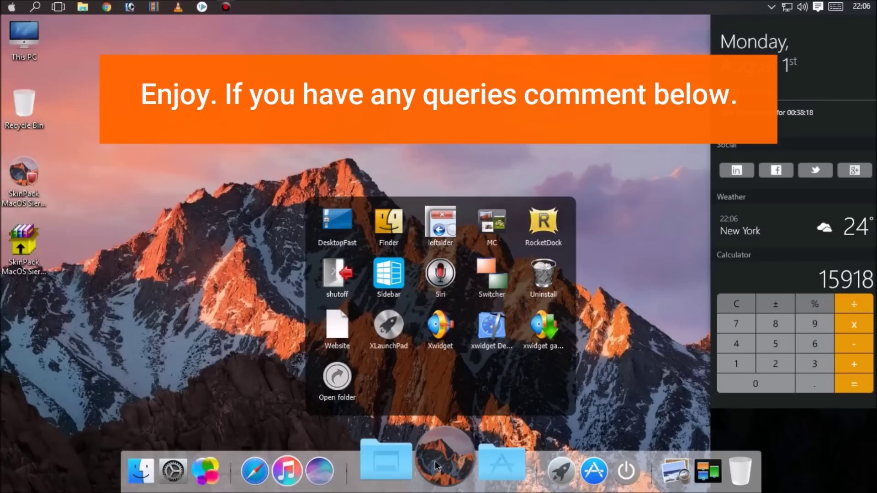
left_click(439, 460)
left_click(465, 462)
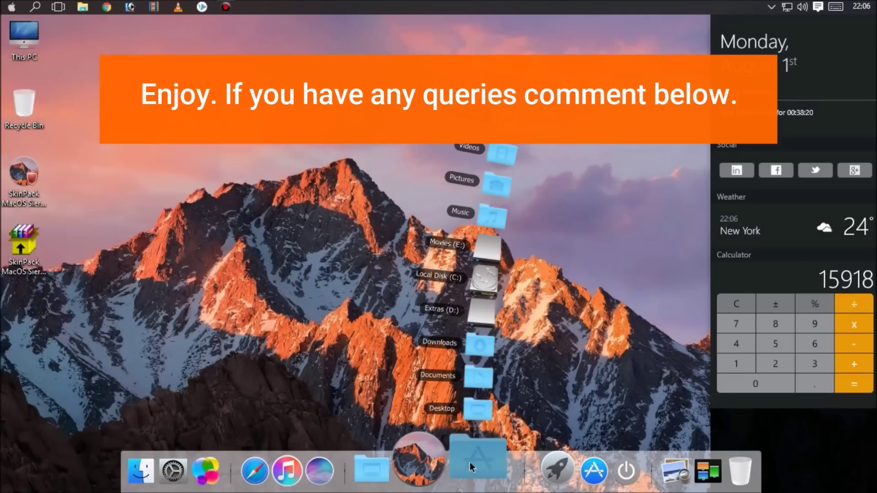
left_click(469, 463)
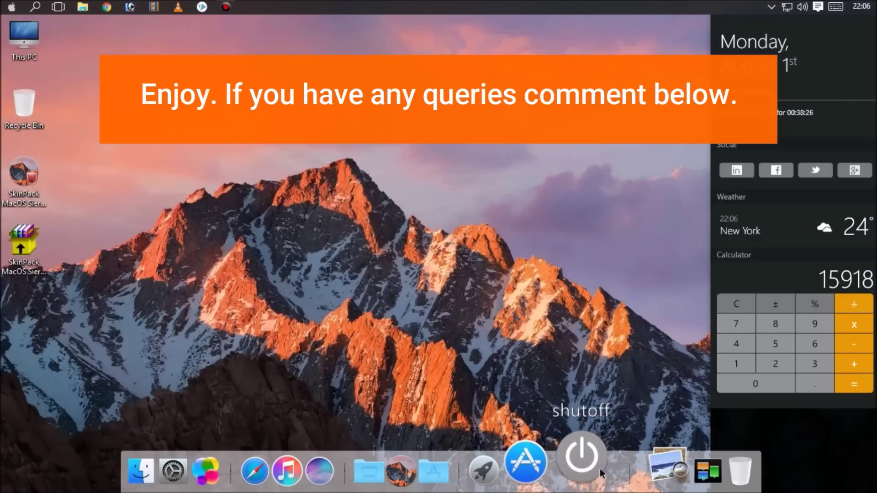
- Try the shutoff panel and Launchpad's second page, then return to the desktop
left_click(588, 464)
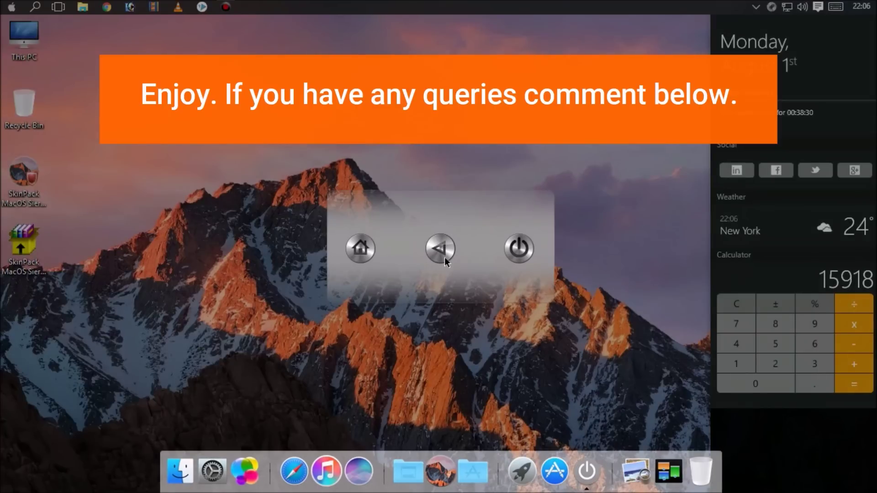
left_click(571, 274)
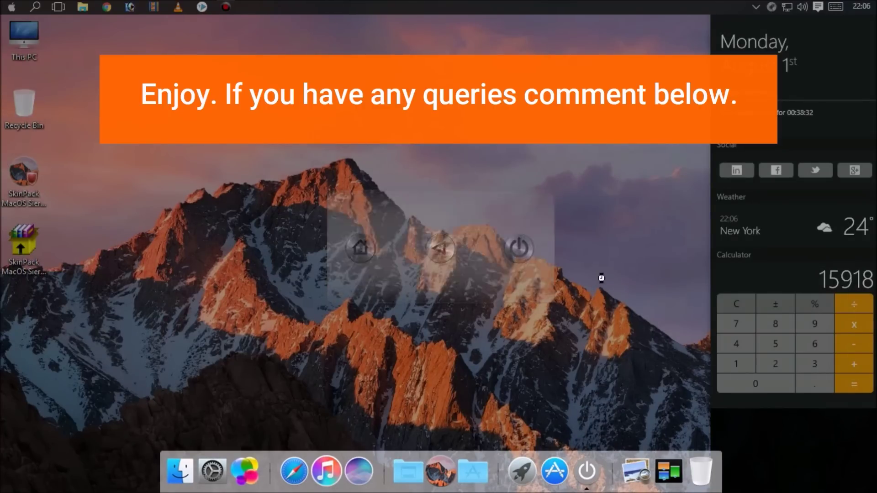
key("F4")
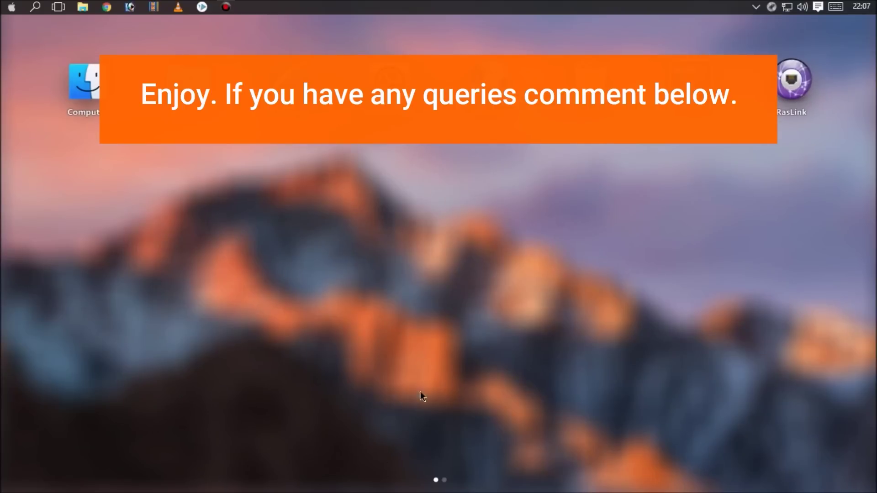
left_click_drag(64, 252, 1, 260)
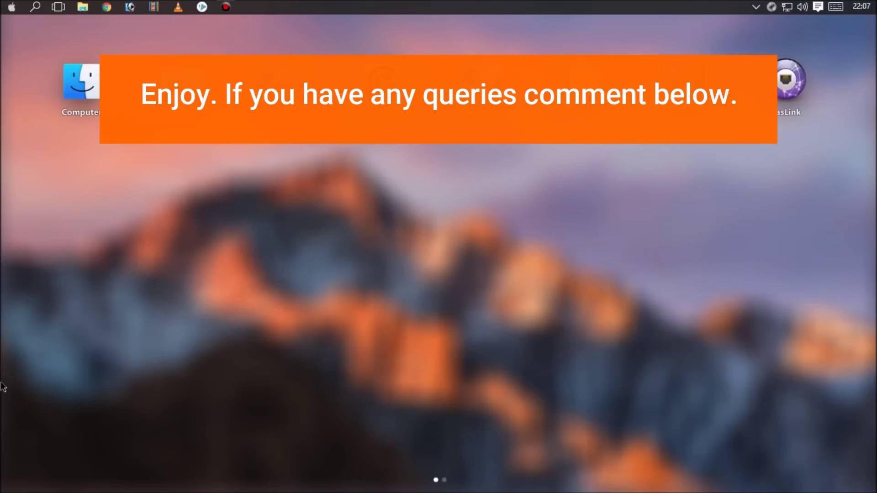
left_click(97, 421)
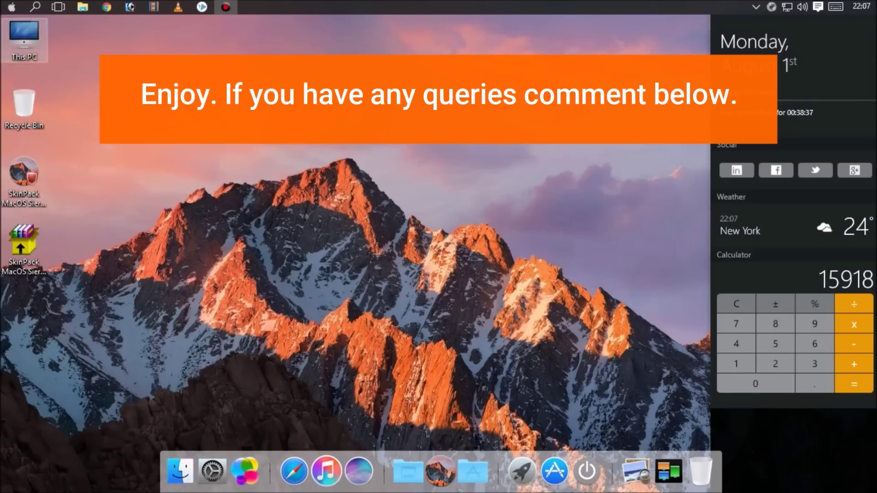
mouse_move(2, 491)
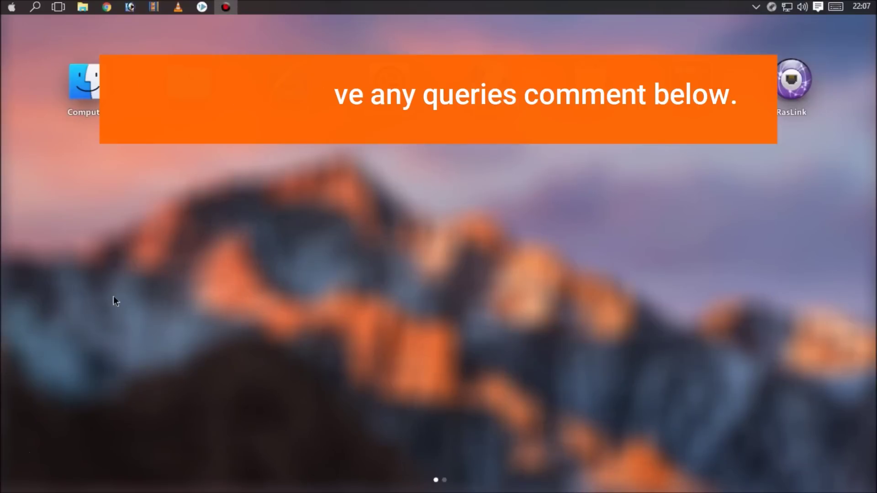
left_click(115, 294)
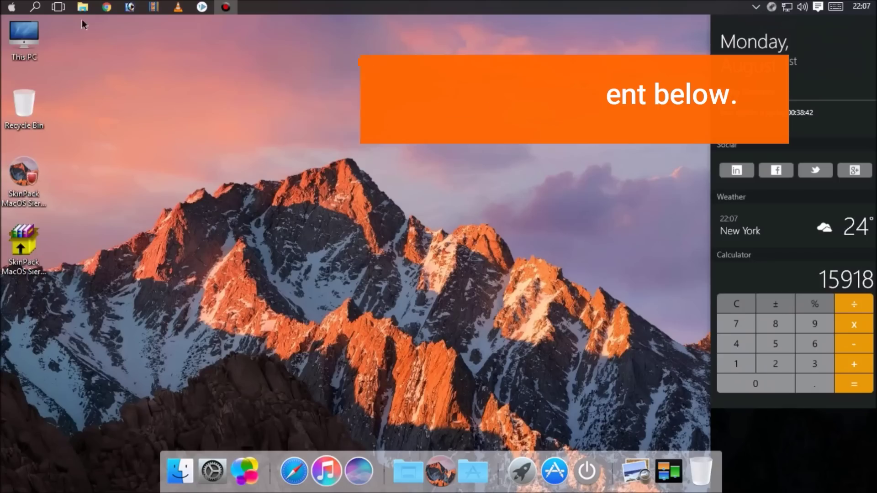